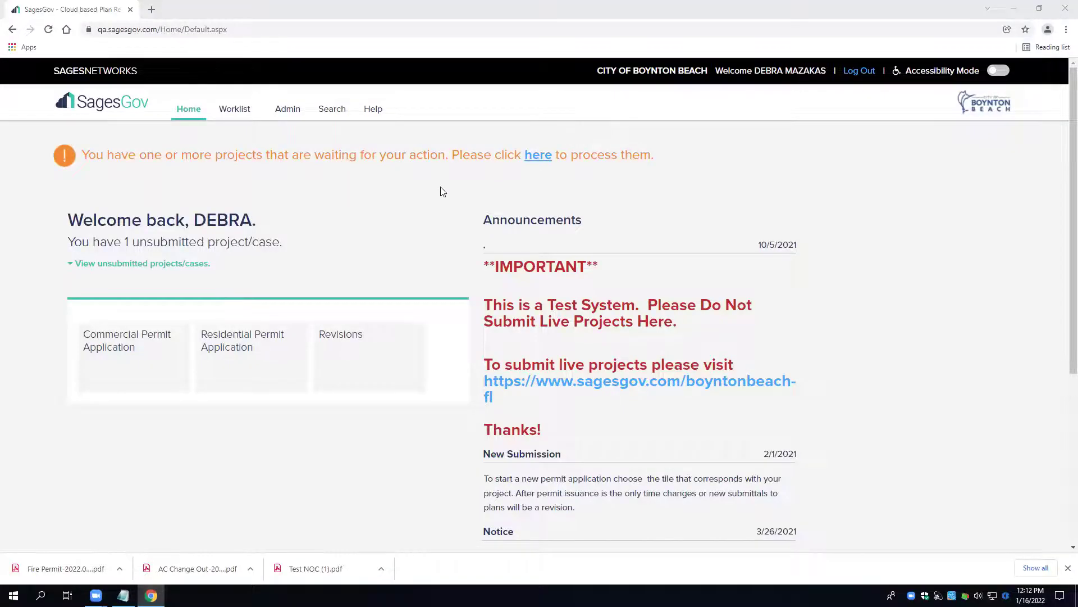
- Check the notes window for the project's site address, then hide it
scroll(400, 225, down, 1)
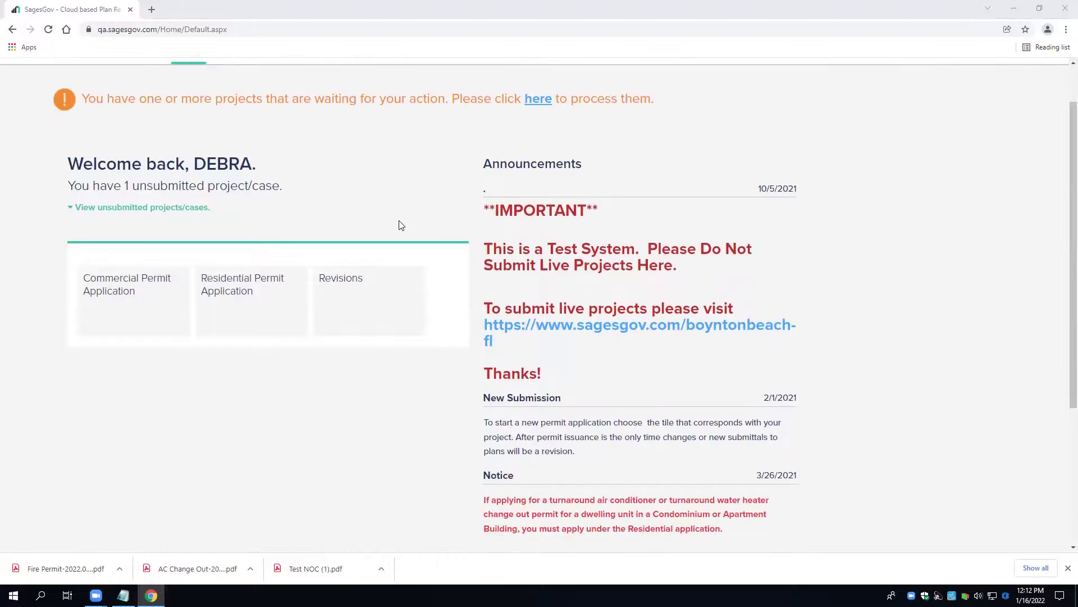
scroll(400, 224, up, 1)
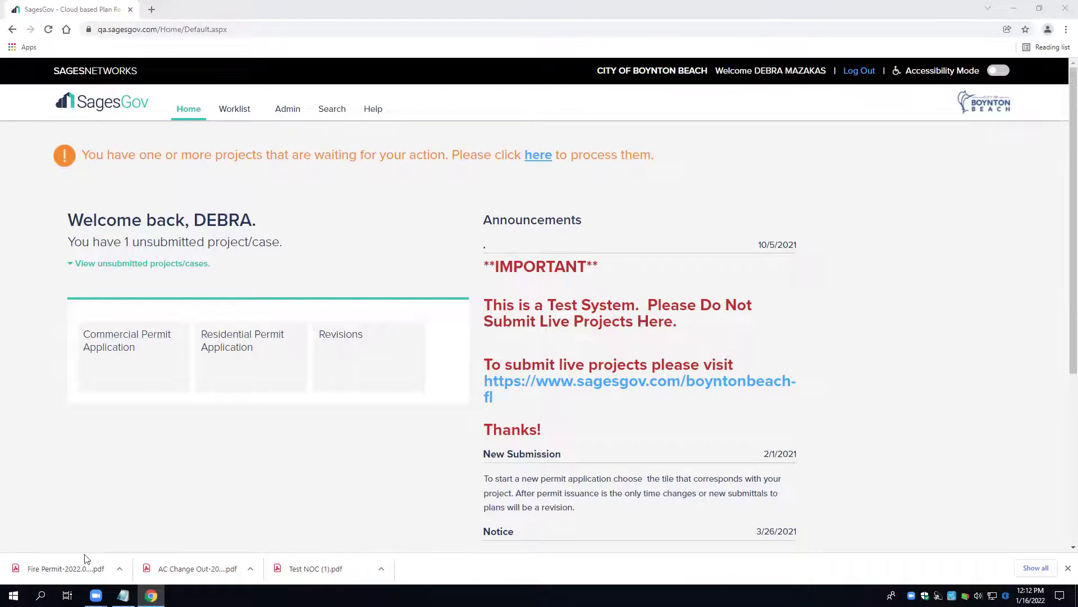
click(123, 595)
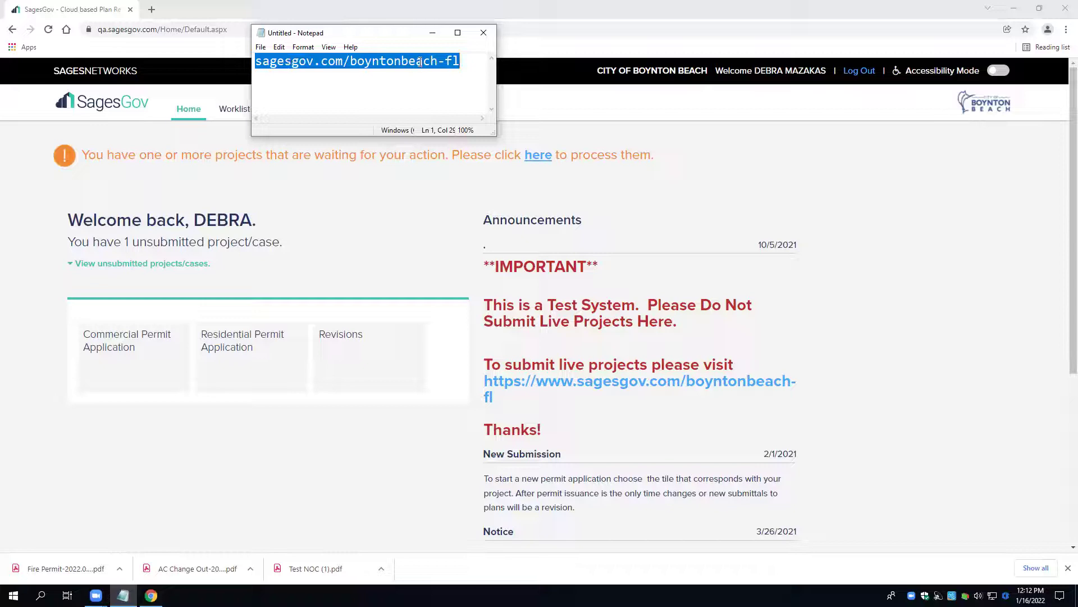
click(433, 34)
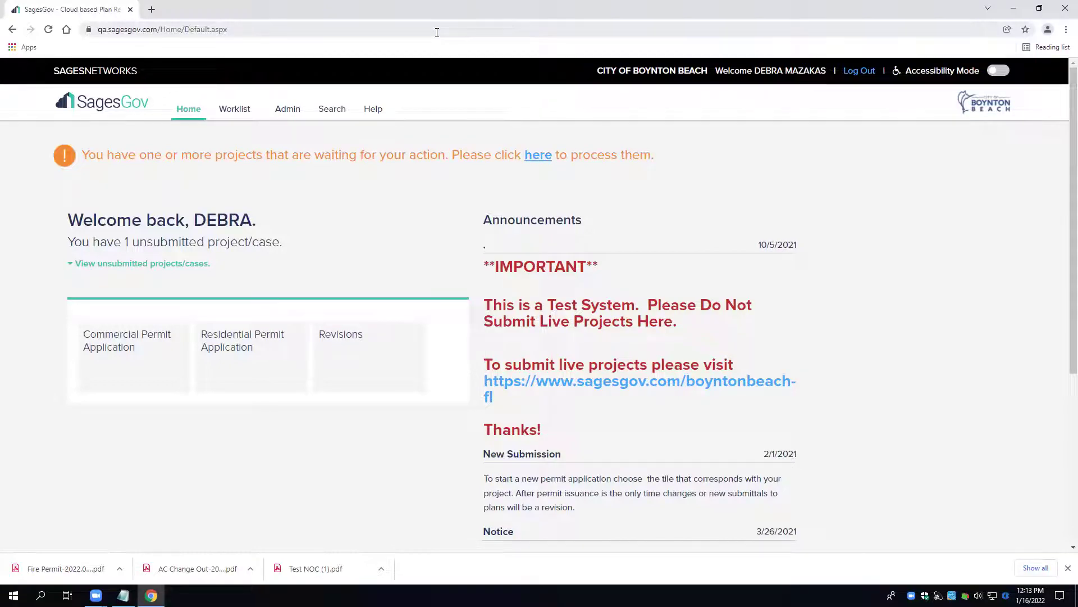
click(237, 114)
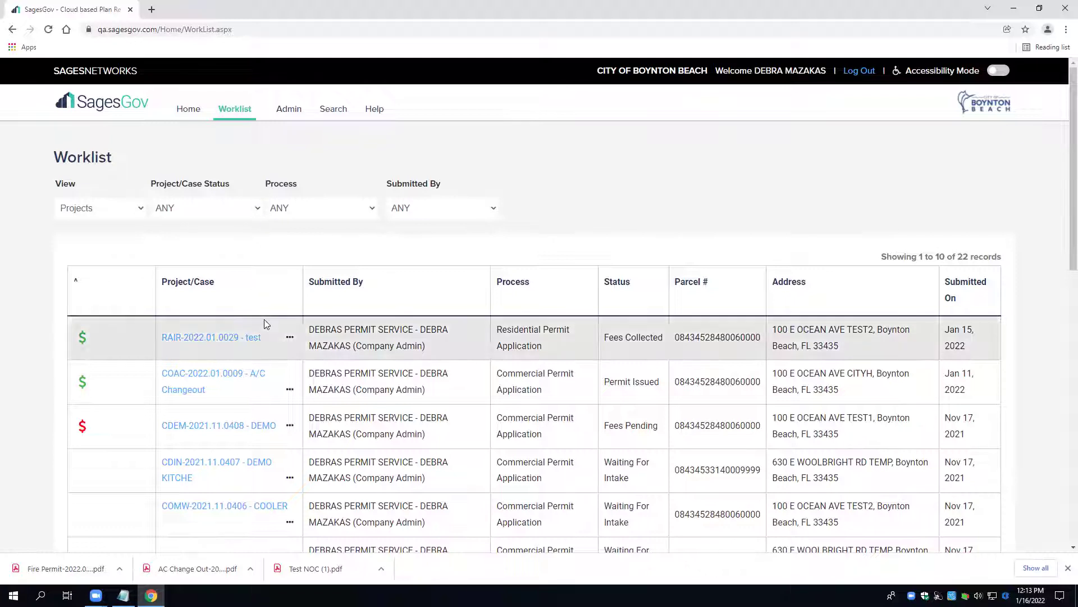
click(258, 378)
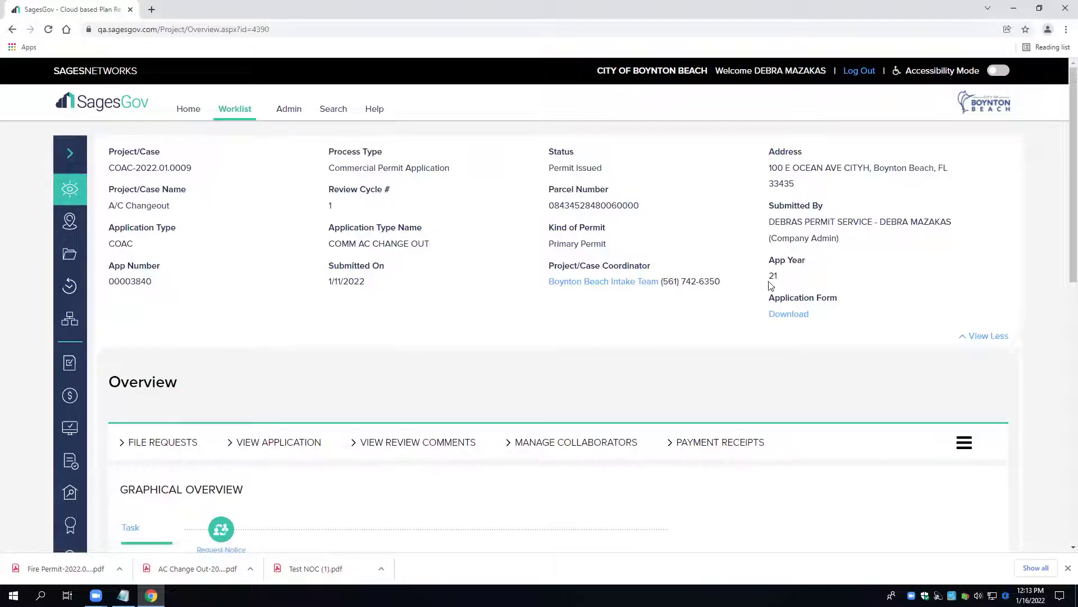
double_click(772, 275)
drag(107, 281, 155, 284)
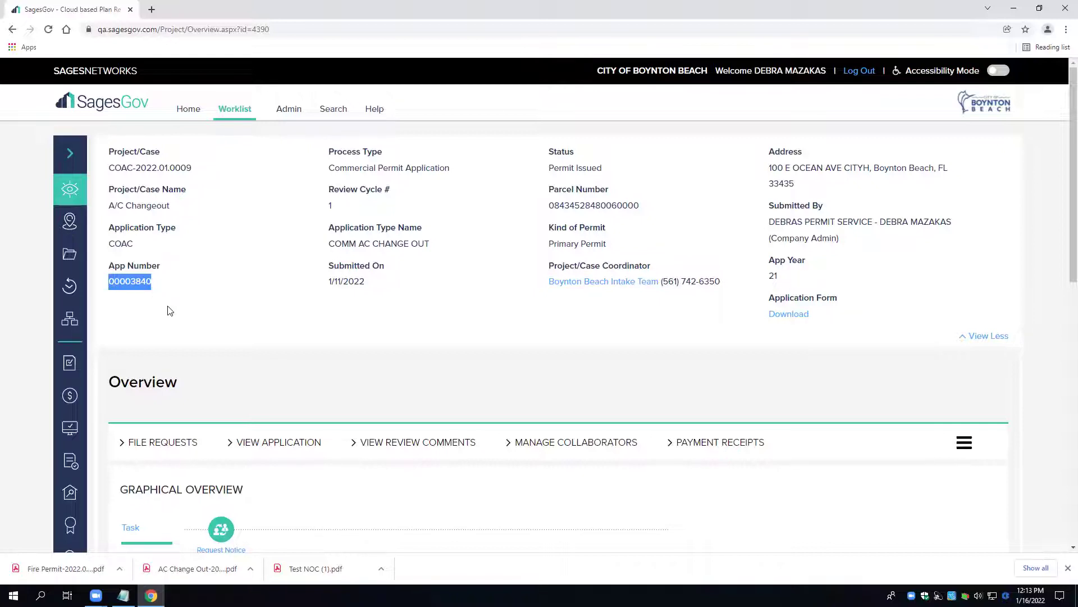
scroll(171, 310, down, 5)
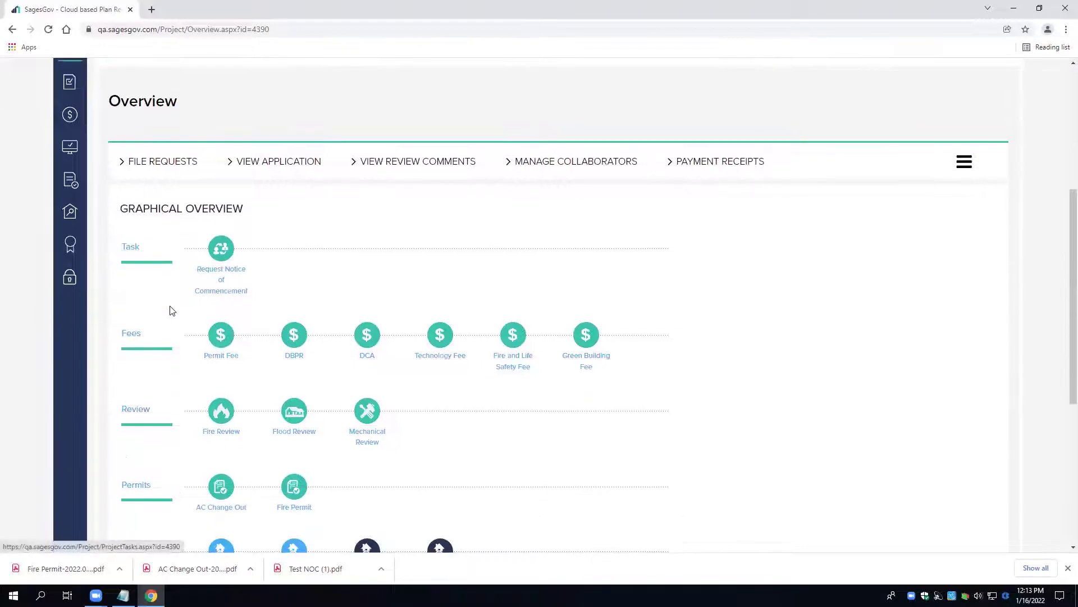
scroll(172, 310, down, 1)
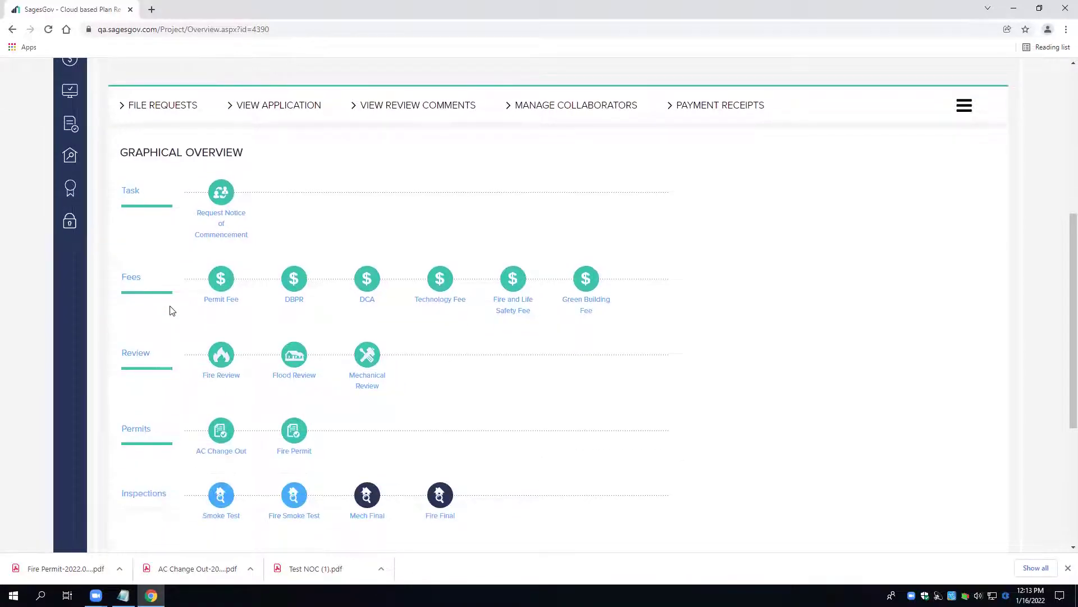
scroll(172, 311, down, 1)
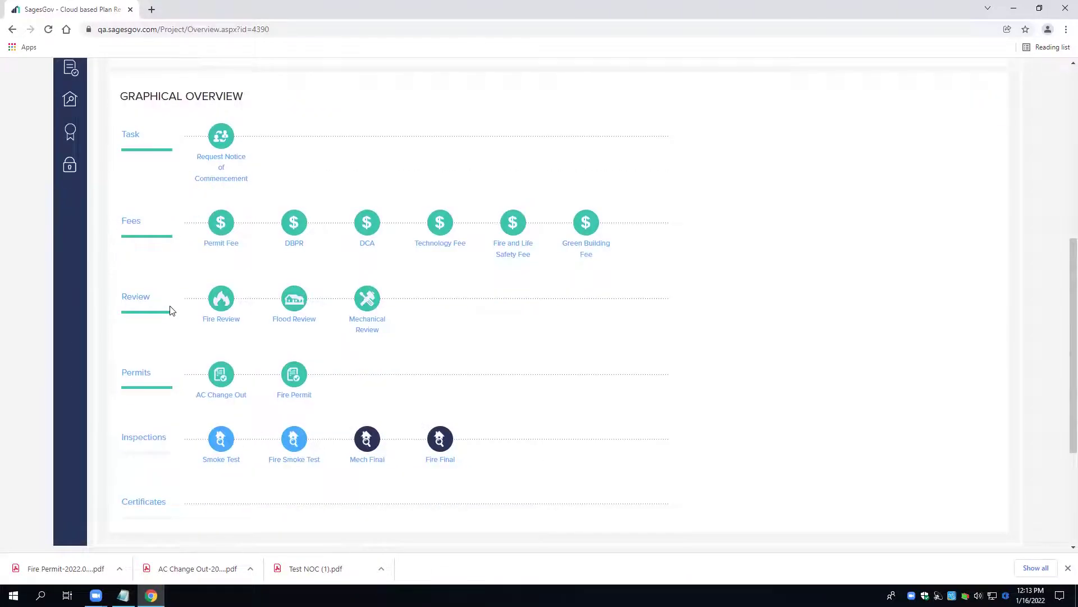
scroll(172, 310, up, 3)
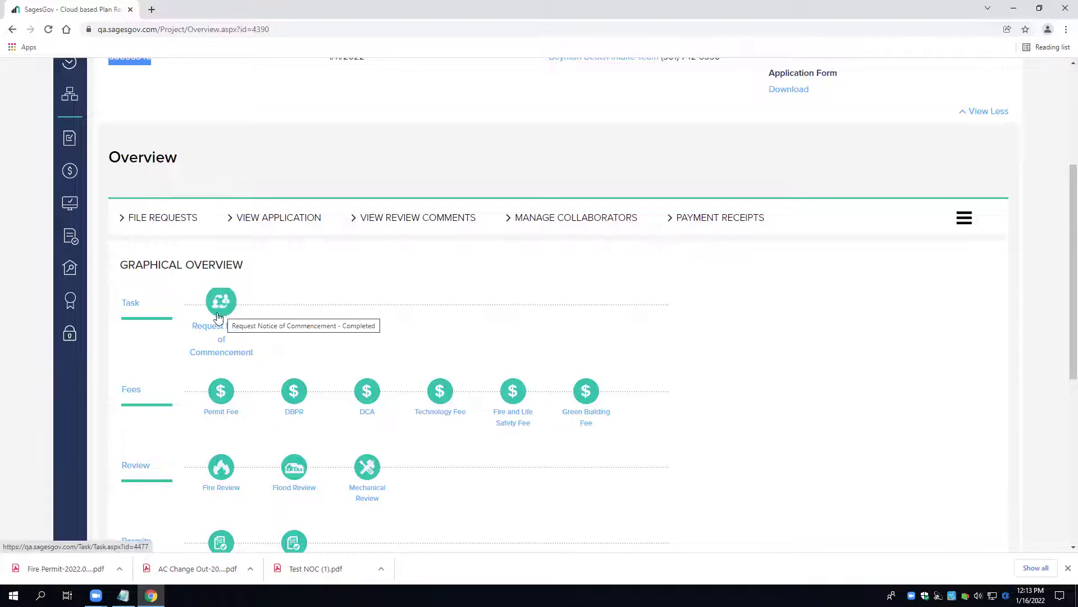
scroll(224, 316, down, 1)
scroll(225, 317, down, 2)
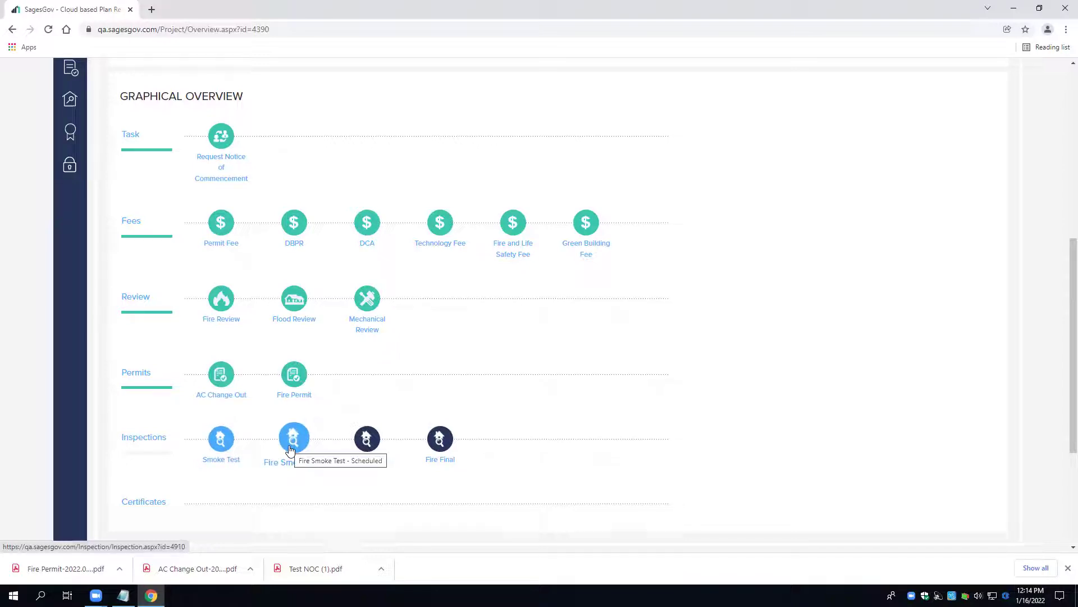
click(228, 445)
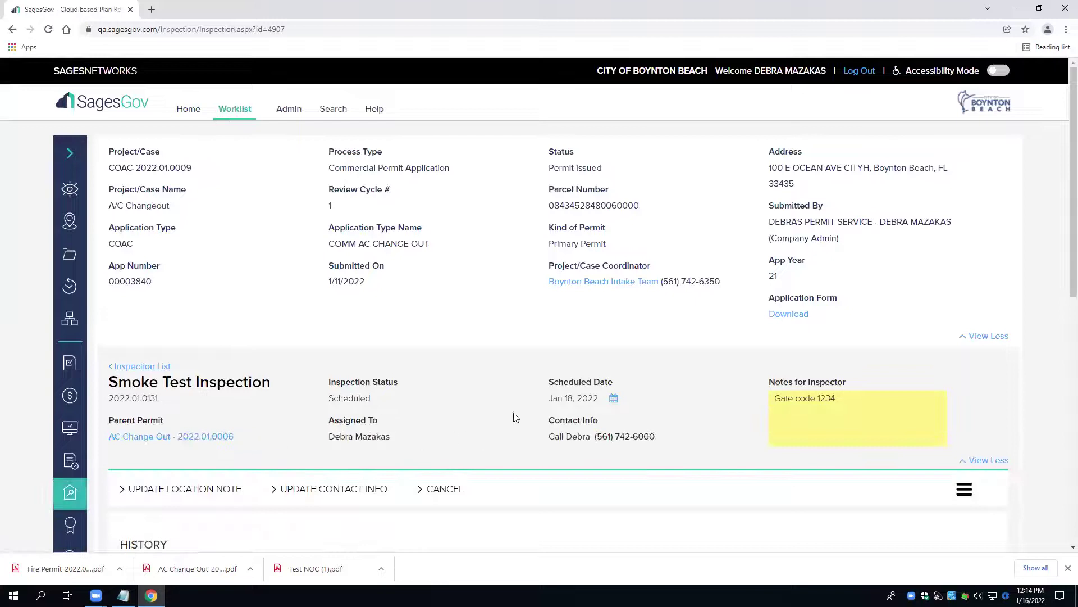
drag(541, 401, 608, 409)
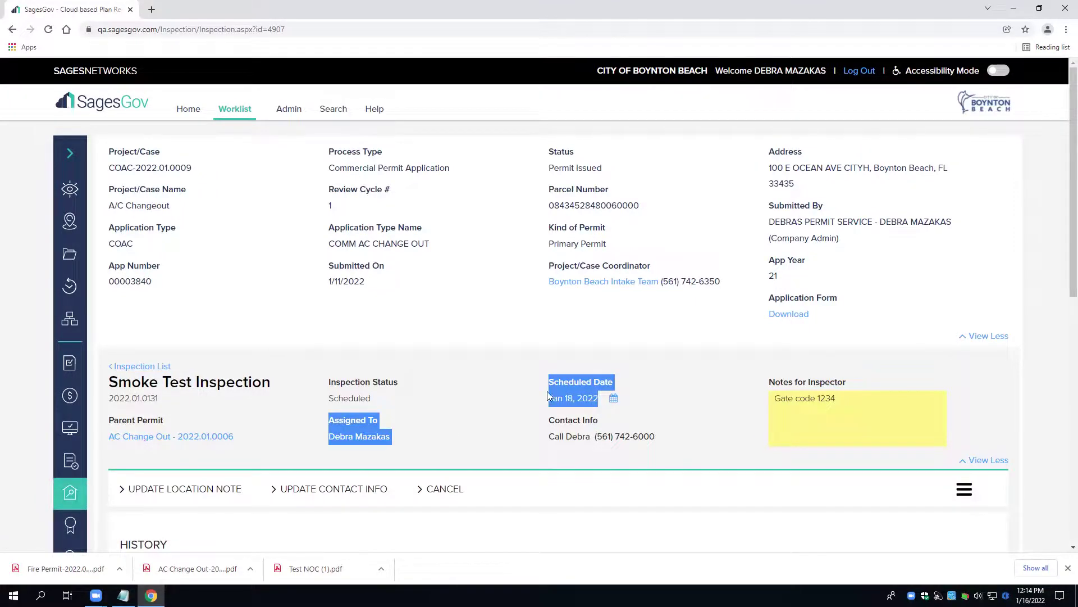
click(13, 29)
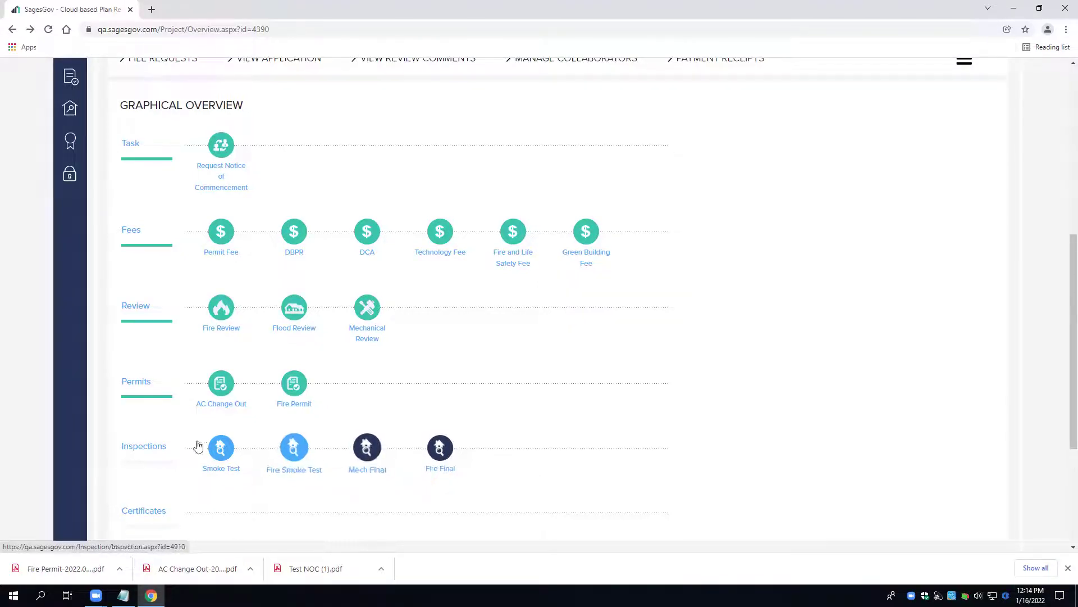
- Mark the Mech Final and Fire Final inspections for scheduling in the project's Inspections list
click(148, 453)
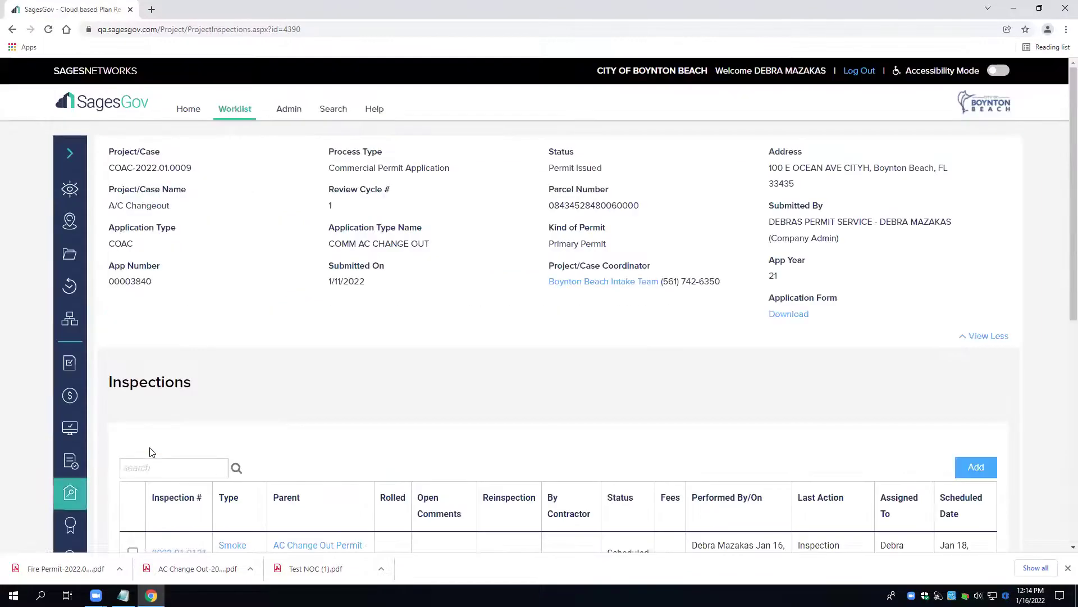
scroll(153, 447, down, 4)
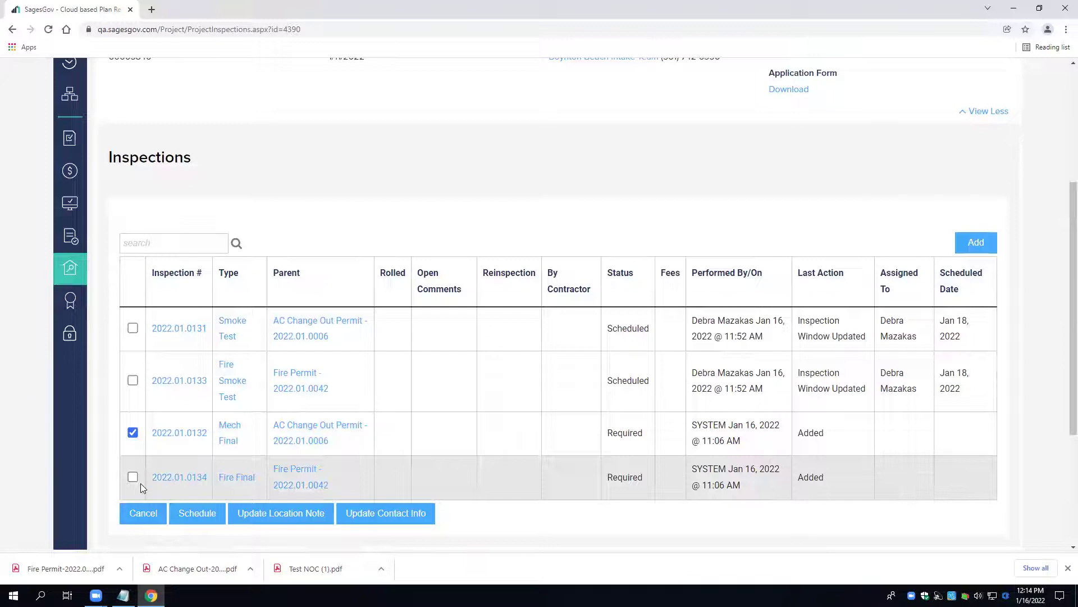
click(133, 476)
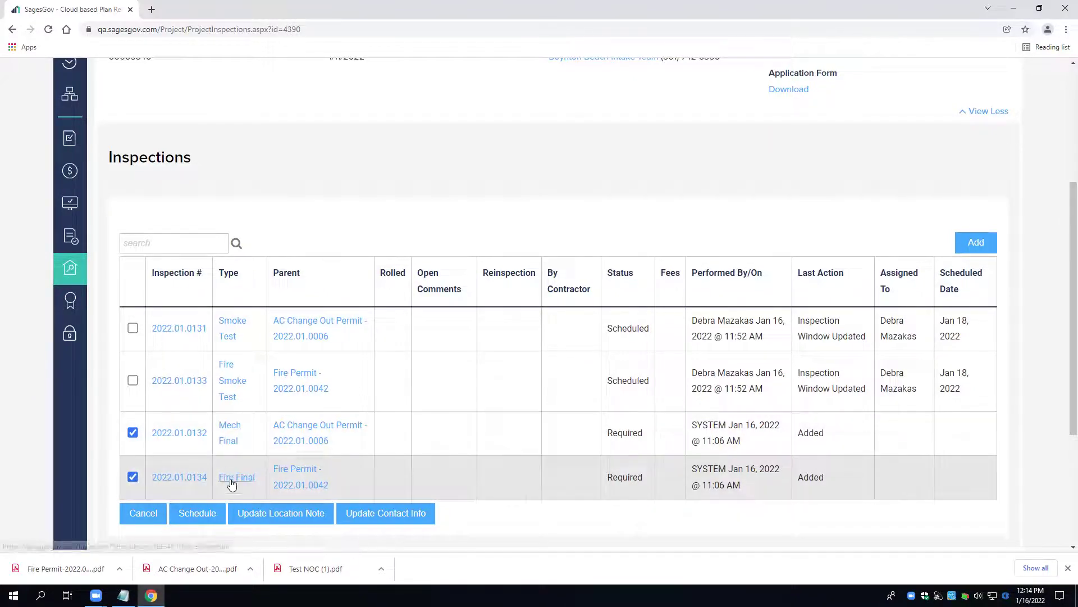
scroll(234, 482, down, 1)
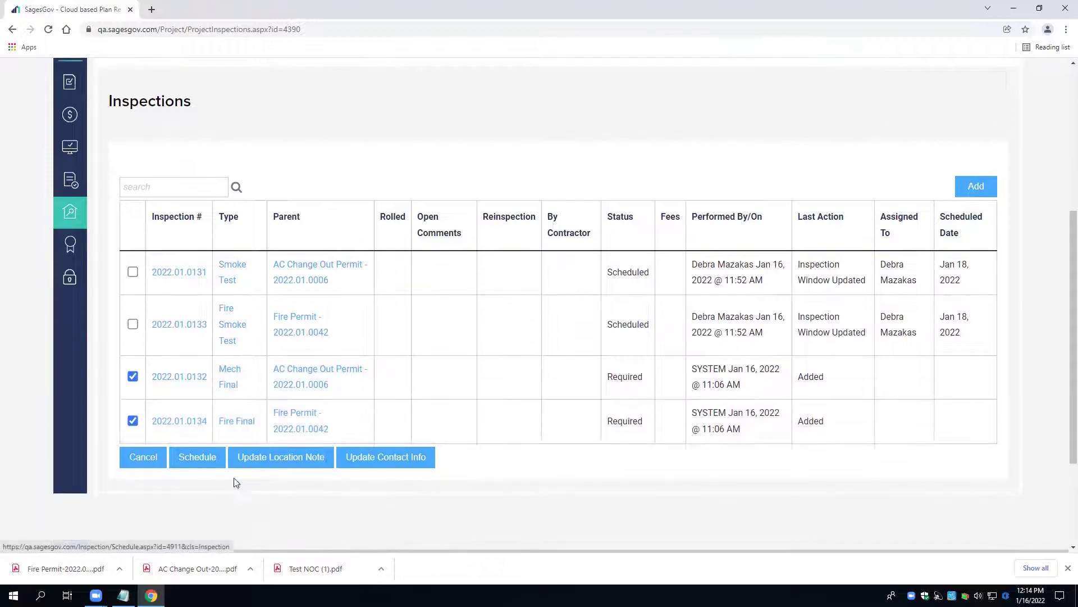
- Schedule the two marked inspections with an inspection date of January 19, 2022
click(196, 455)
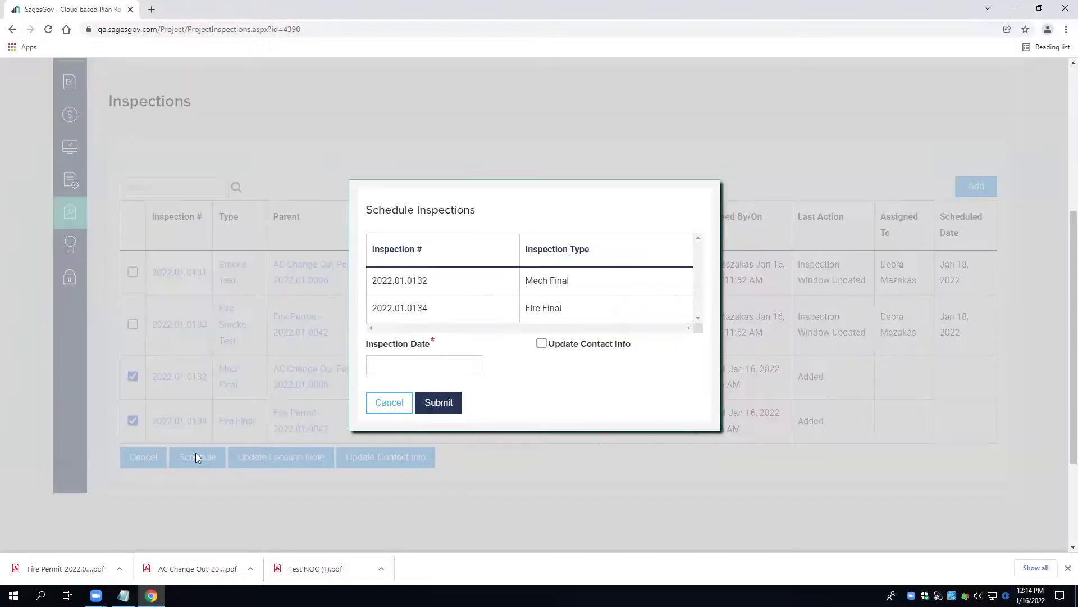
click(427, 364)
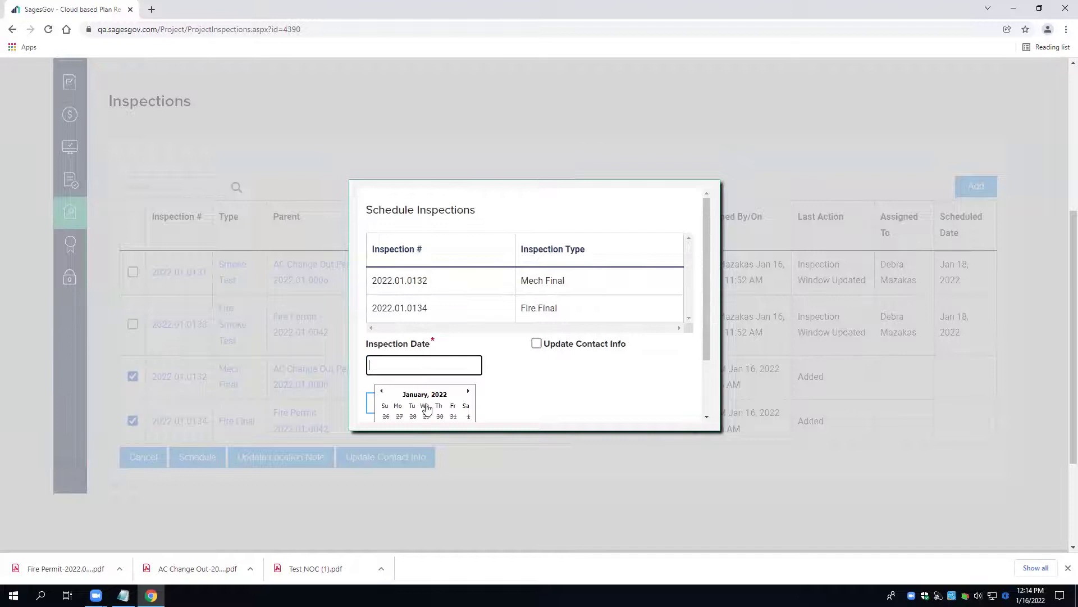
scroll(415, 372, down, 1)
scroll(415, 372, down, 1)
click(425, 395)
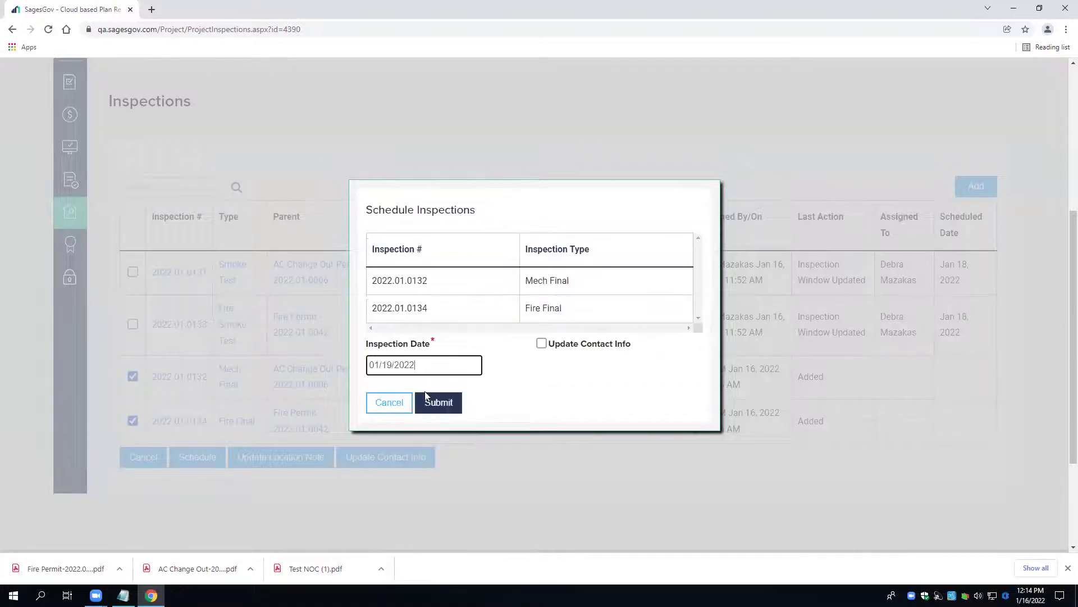
scroll(435, 368, down, 1)
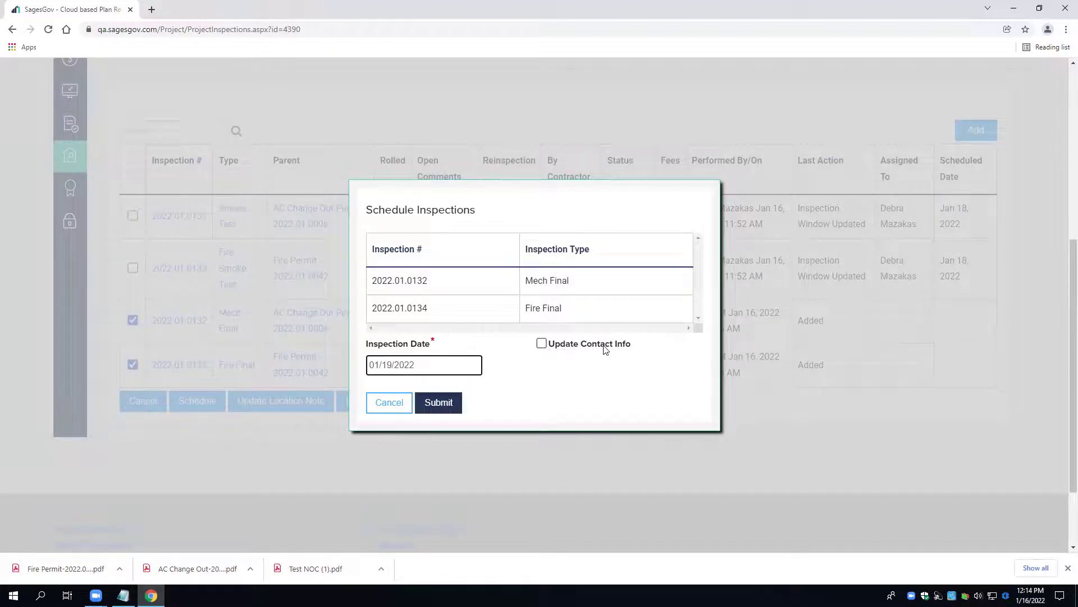
- Turn on Update Contact Info and enter the contact's name, phone number and e-mail
click(541, 344)
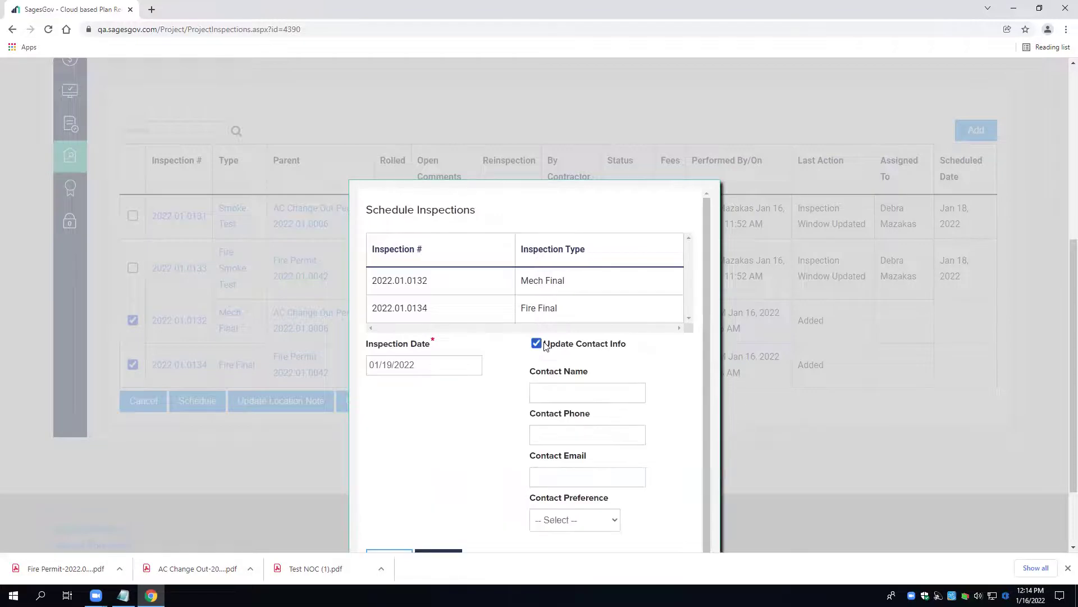
click(545, 390)
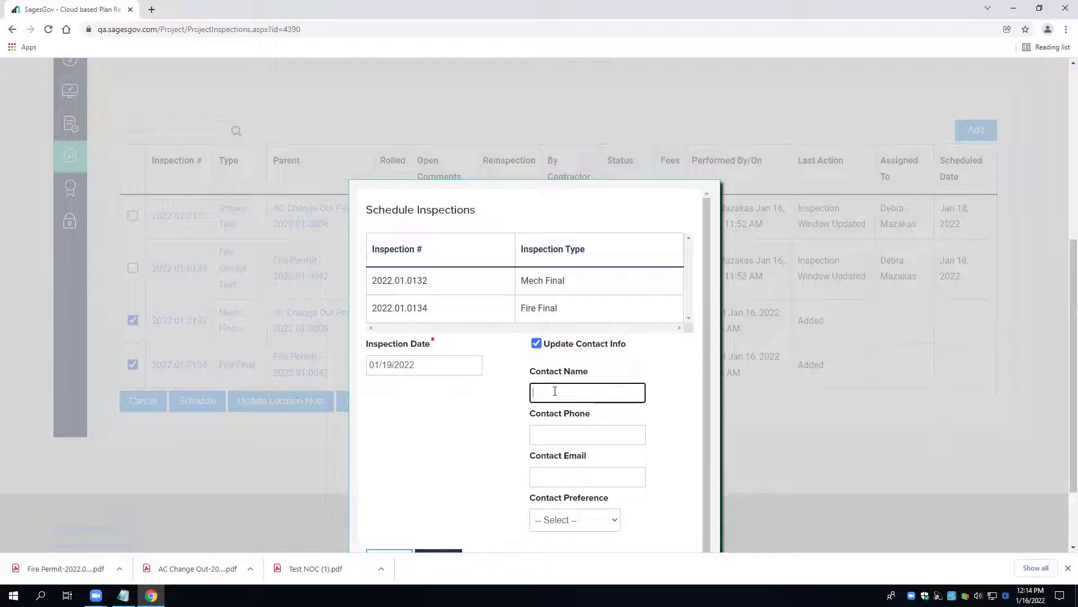
key(Tab)
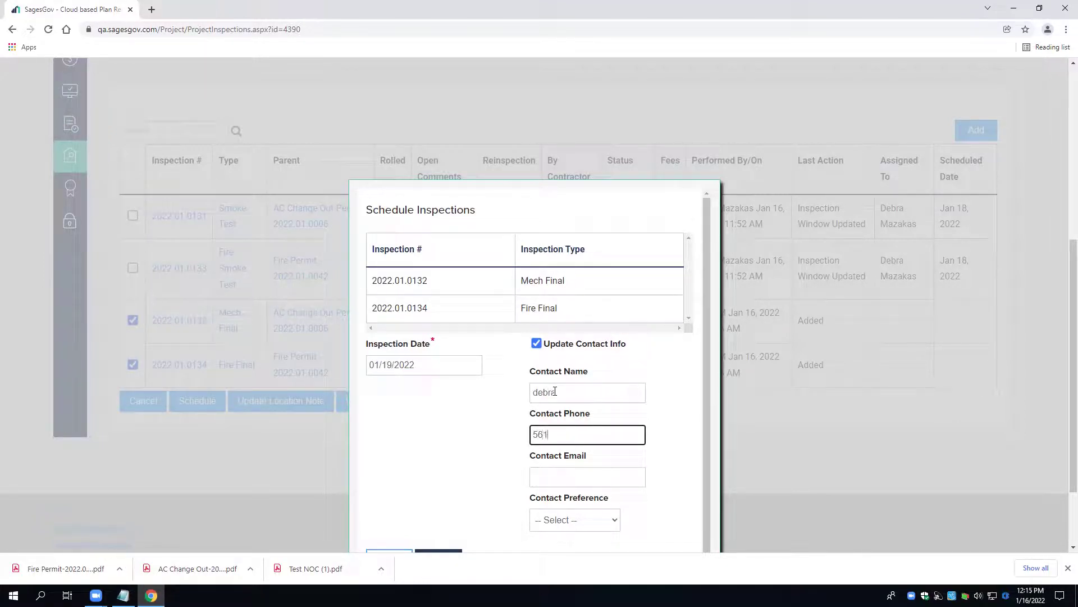
key(Tab)
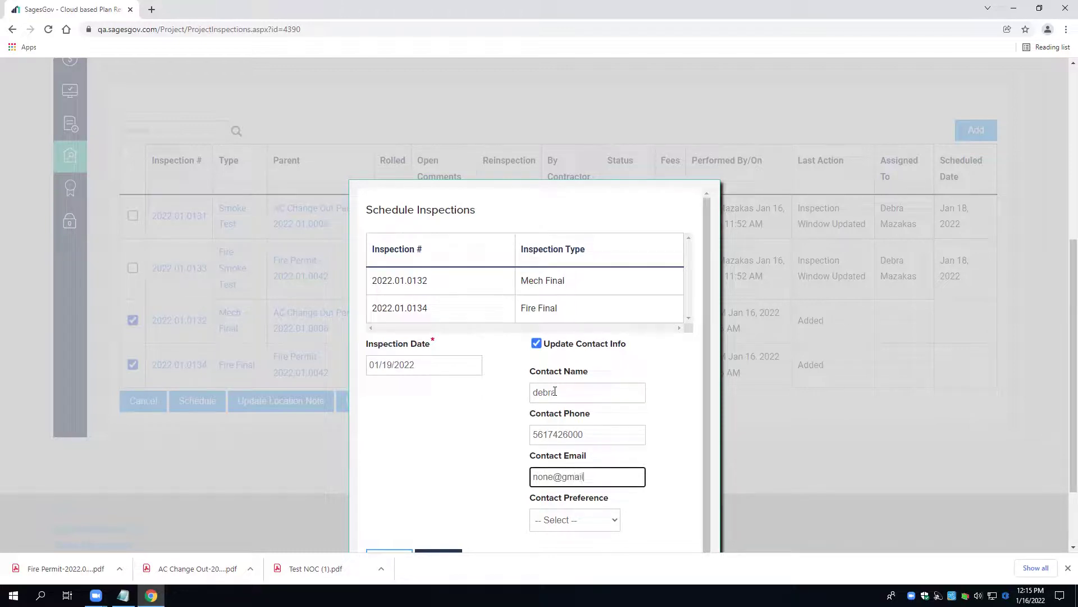
- Set the contact preference to Call and submit the inspection scheduling
click(612, 521)
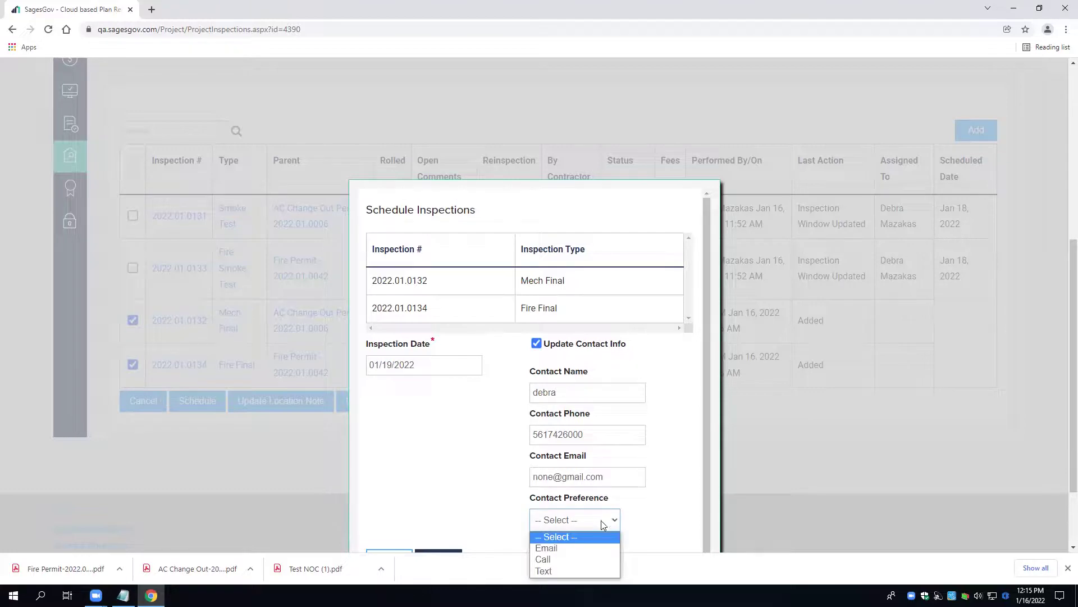
click(579, 559)
scroll(660, 499, down, 1)
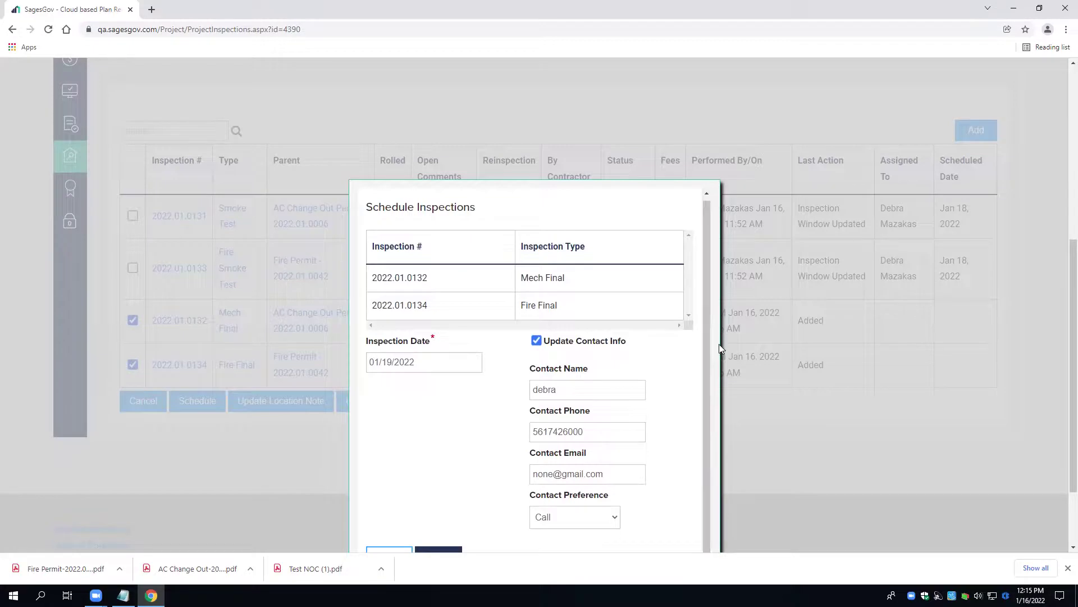
scroll(443, 449, down, 2)
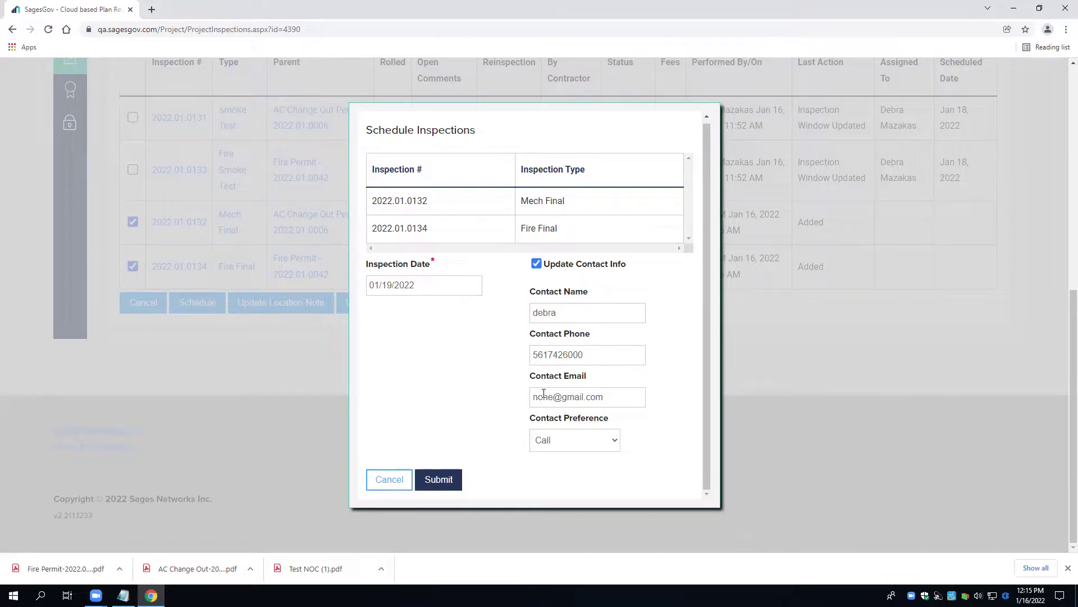
click(454, 486)
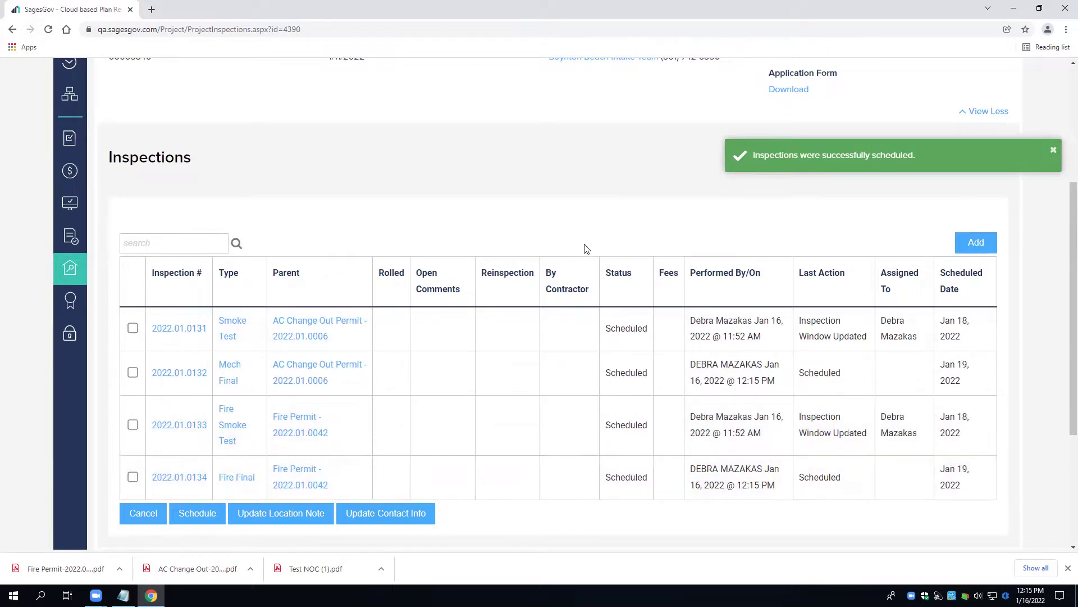
- Return to the project Overview and view the Inspections row listing Mech Final and Fire Final
scroll(582, 245, up, 4)
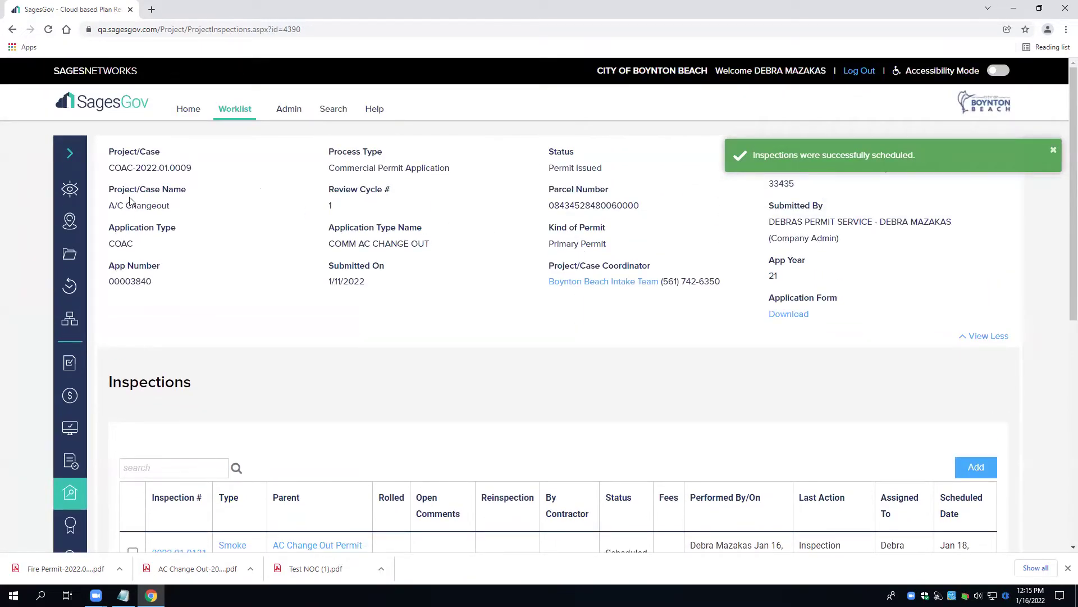
click(70, 188)
scroll(337, 349, down, 4)
scroll(340, 350, down, 4)
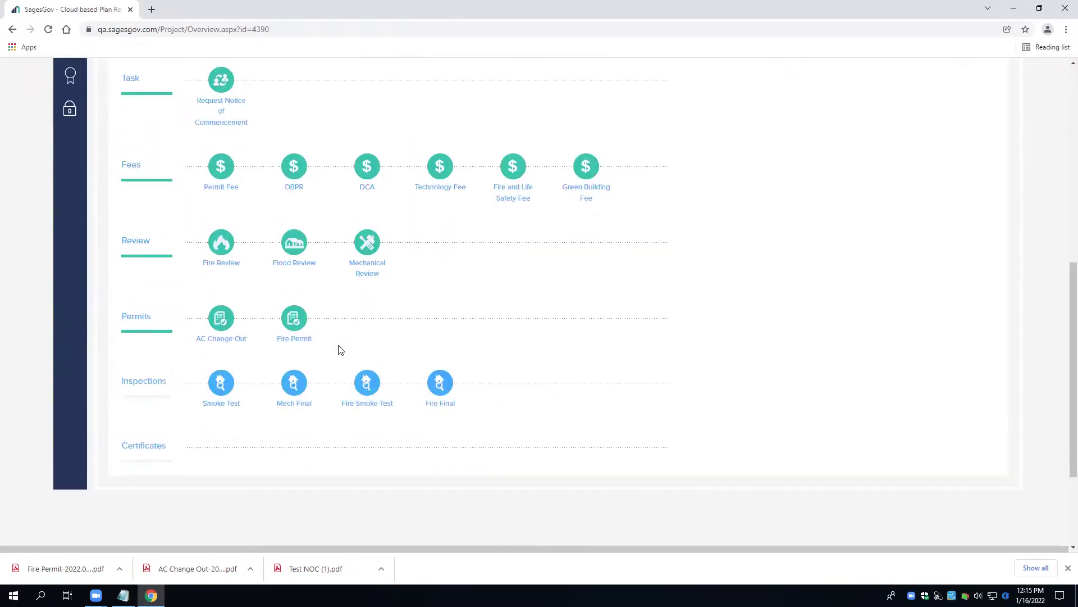